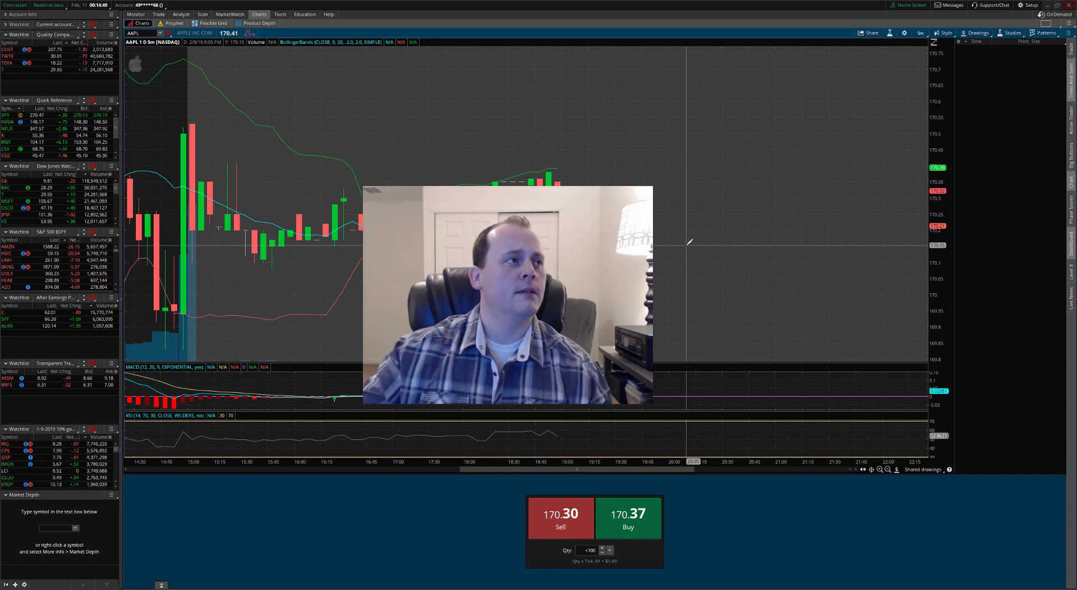
- Switch to OnDemand replay mode and jump to June 22, 2018 at 08:29:00
click(1058, 15)
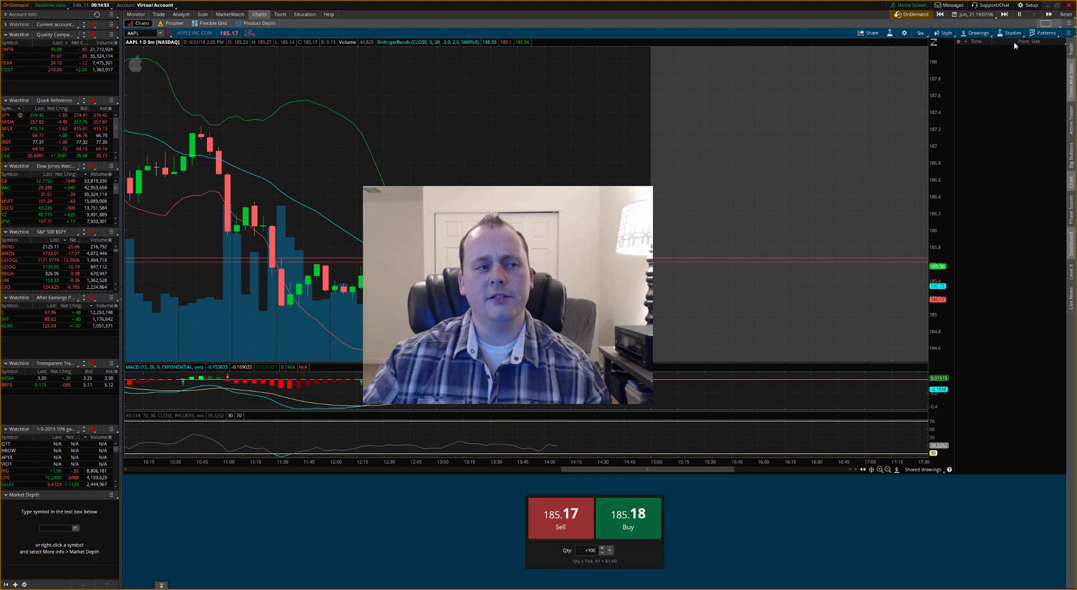
click(975, 15)
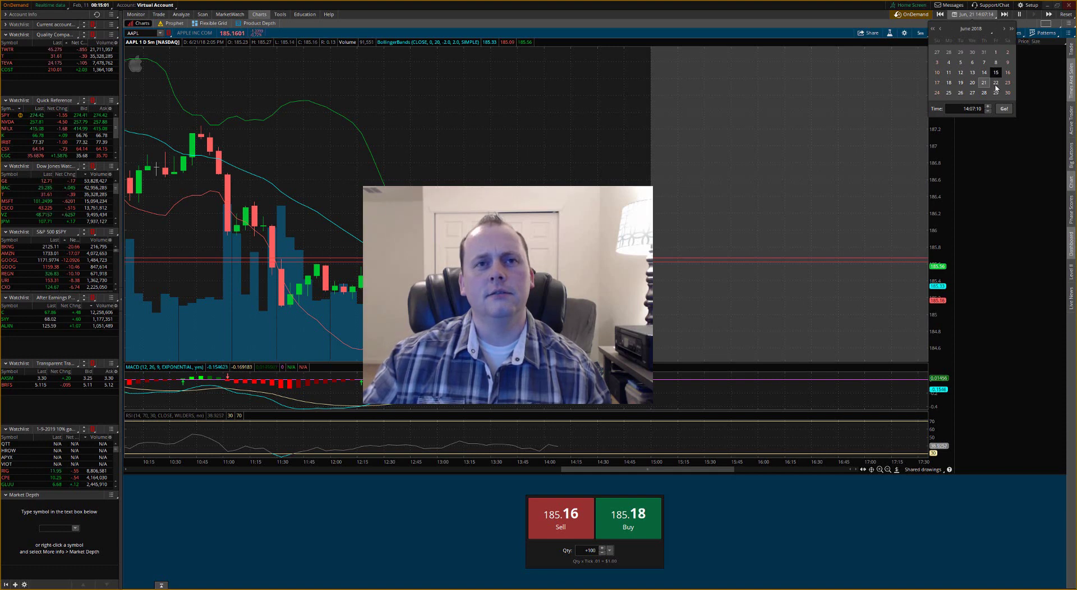
click(971, 110)
key(BackSpace)
key(BackSpace)
key(BackSpace)
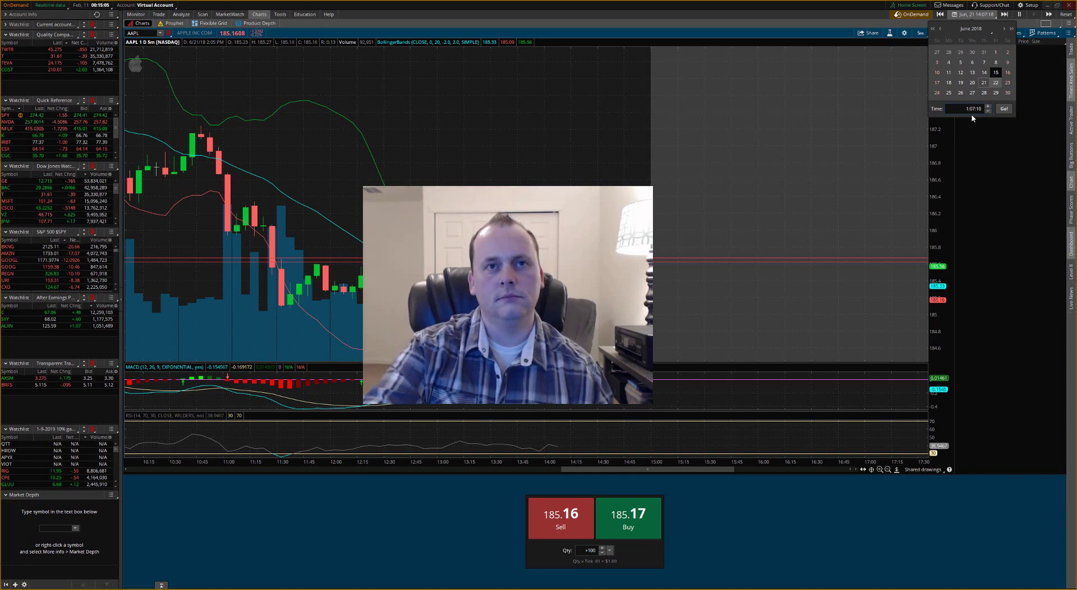
text(08:)
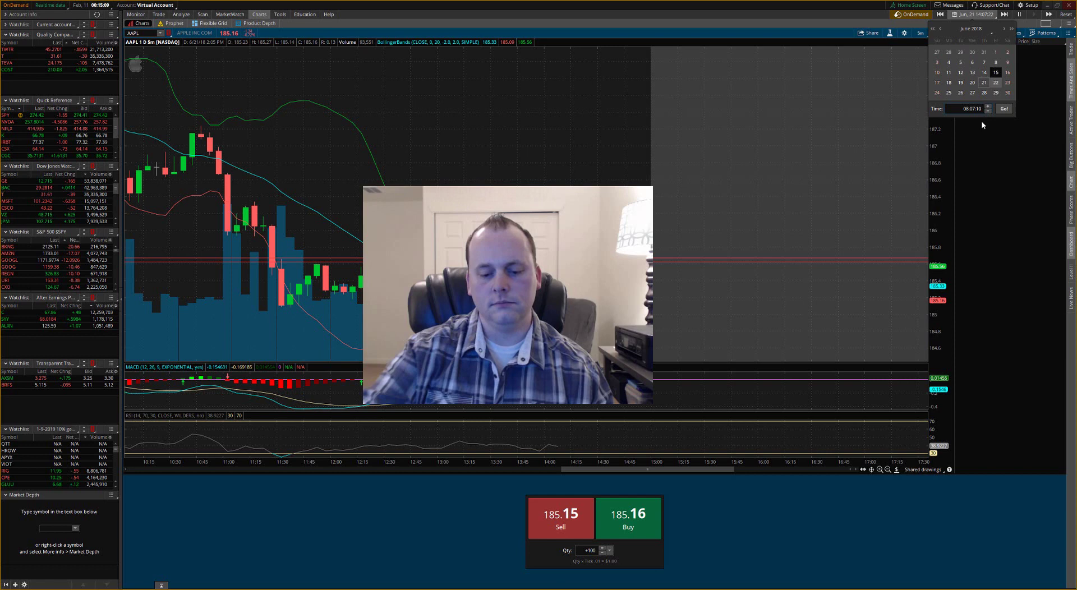
key(Delete)
key(Delete)
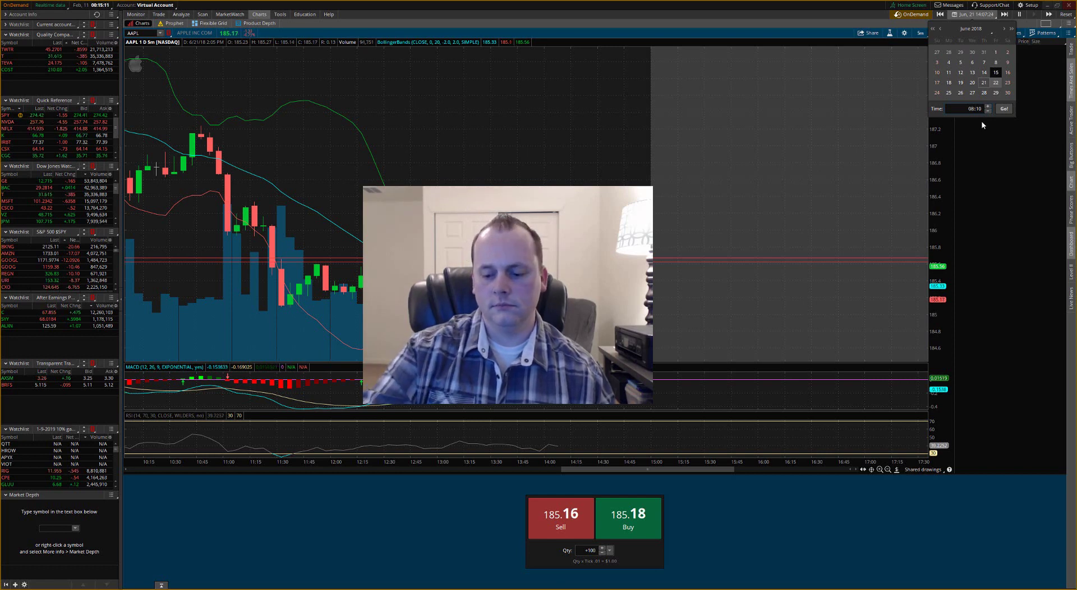
text(29:00)
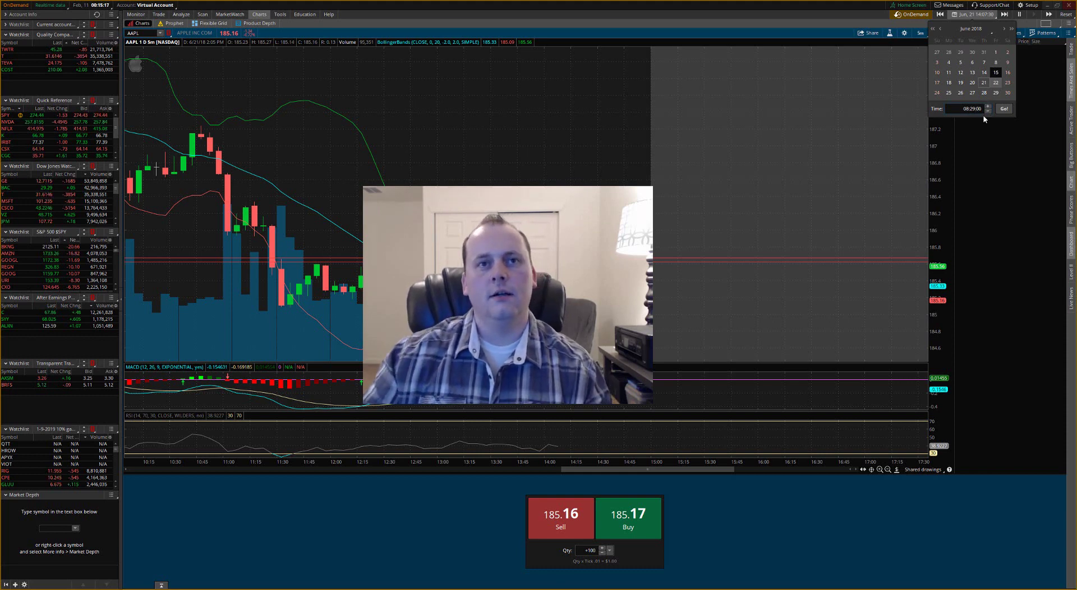
click(995, 73)
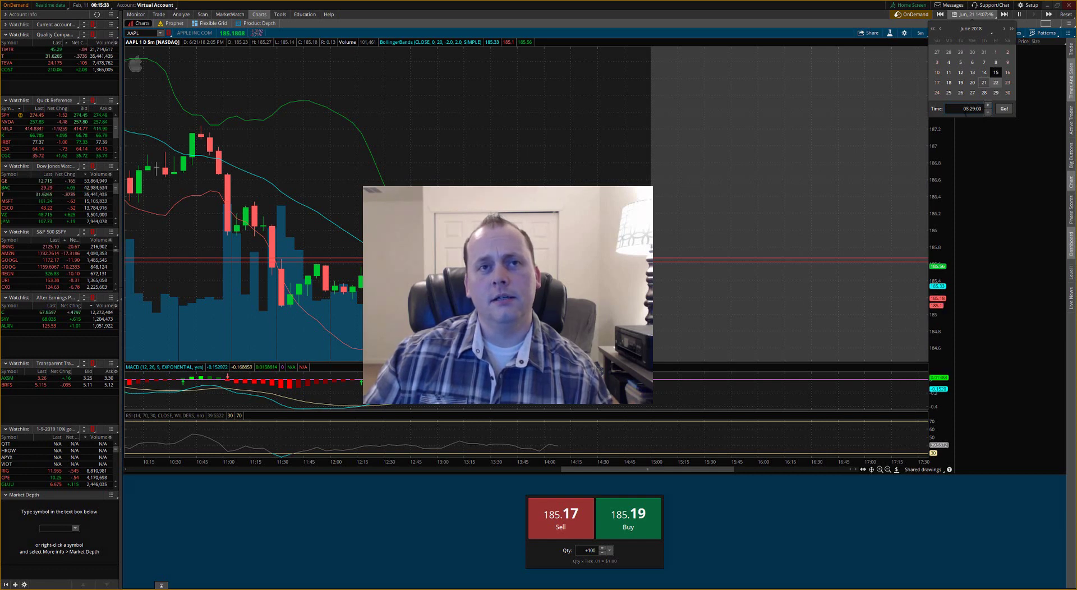
click(1002, 109)
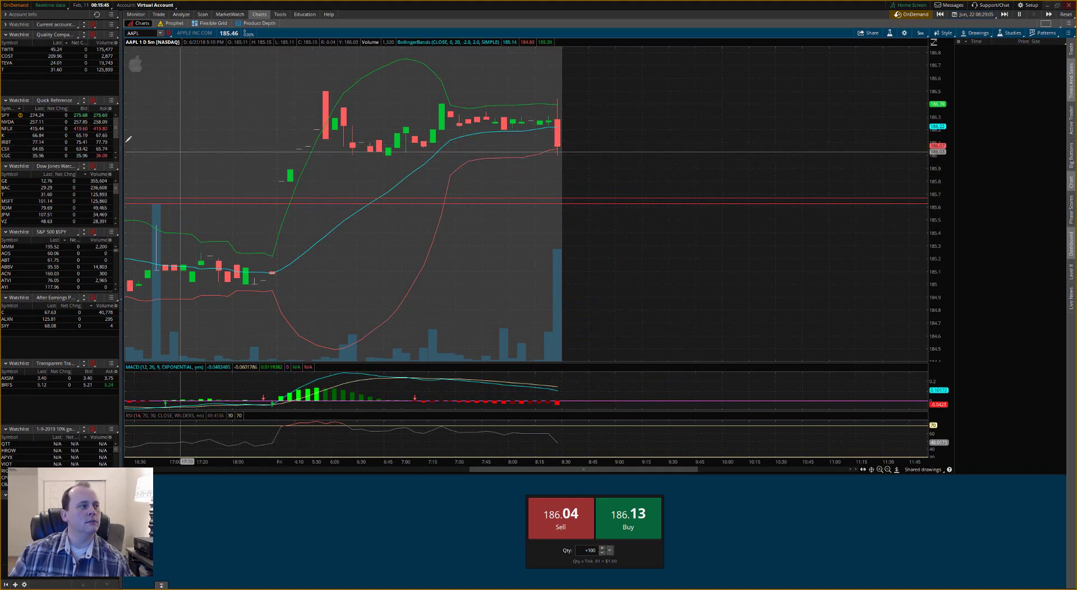
- Review the charts of the Quick Reference watchlist symbols SPY, NVDA, NFLX, K, IRBT, CSX and CGC
click(11, 115)
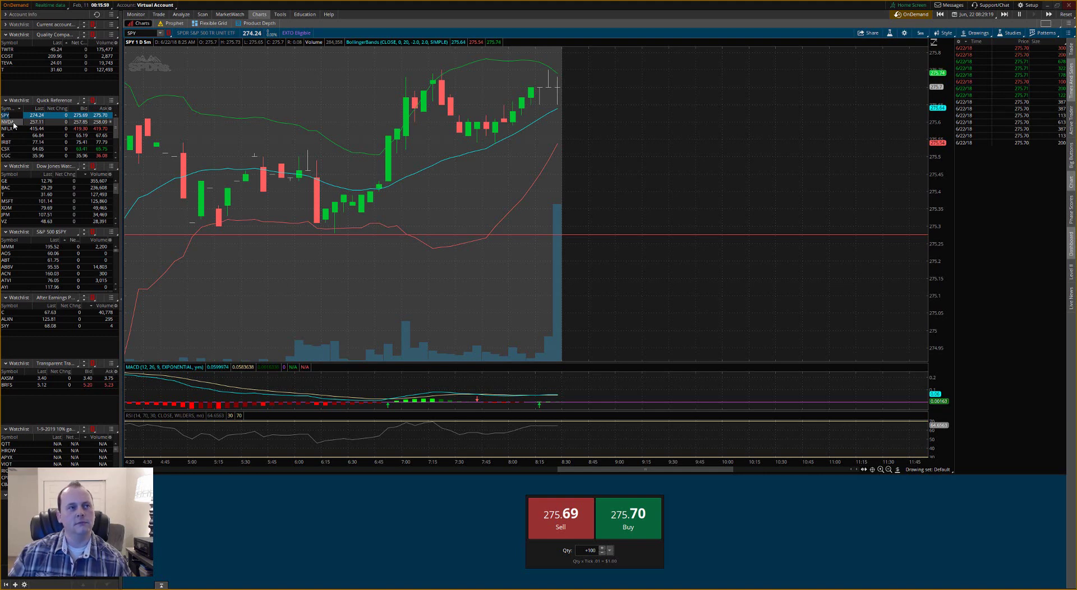
click(8, 122)
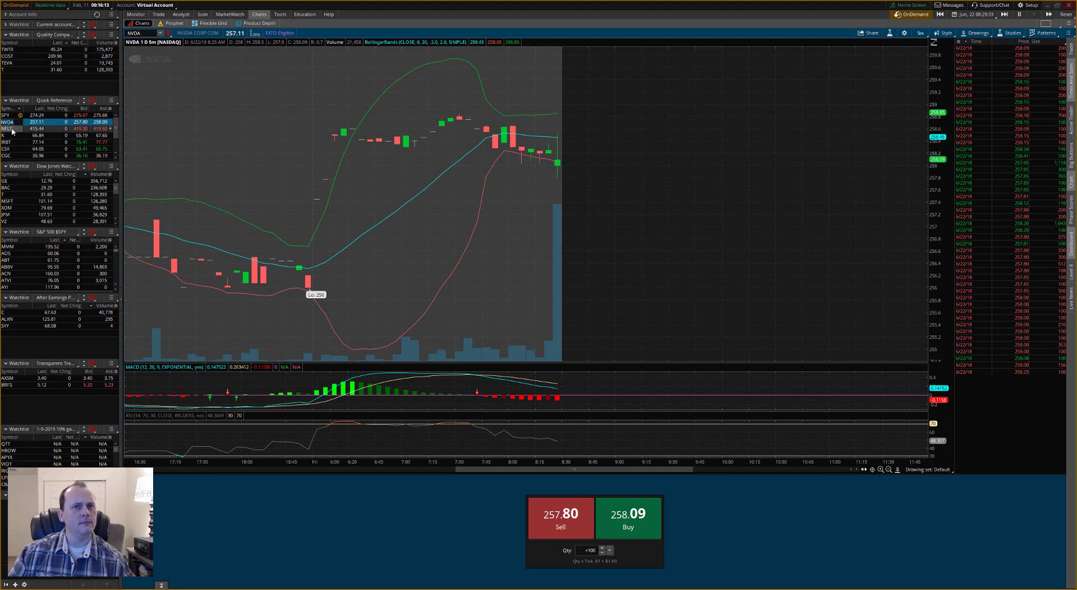
click(11, 129)
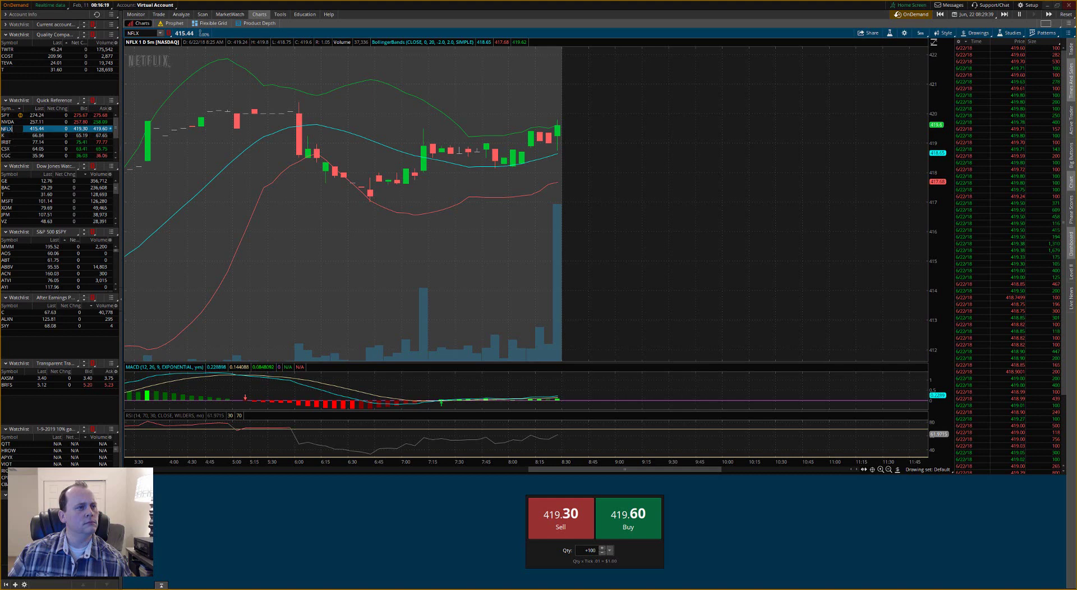
click(11, 136)
click(11, 142)
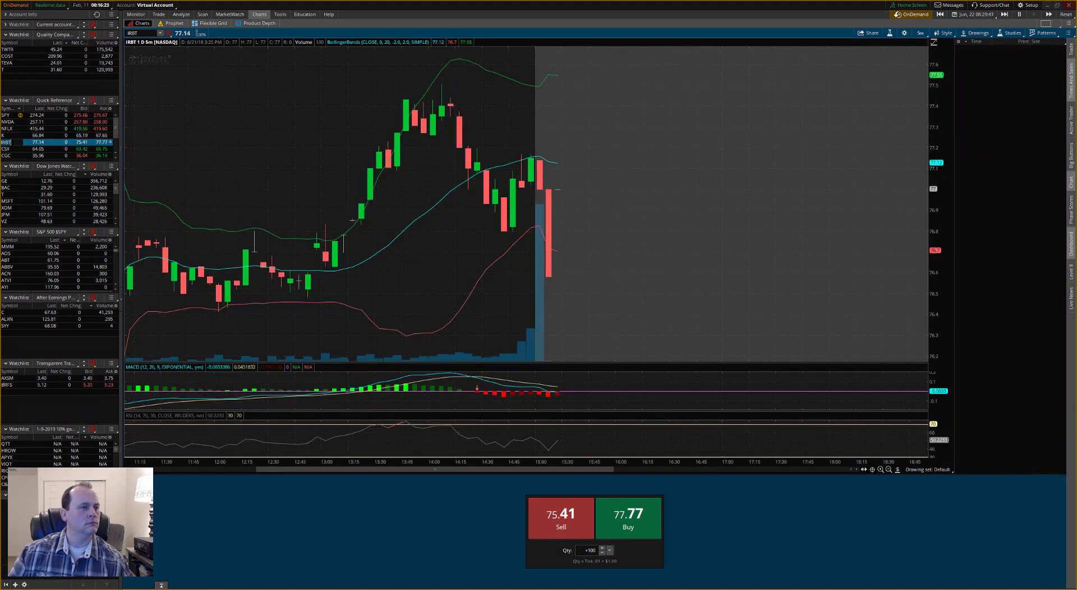
click(12, 149)
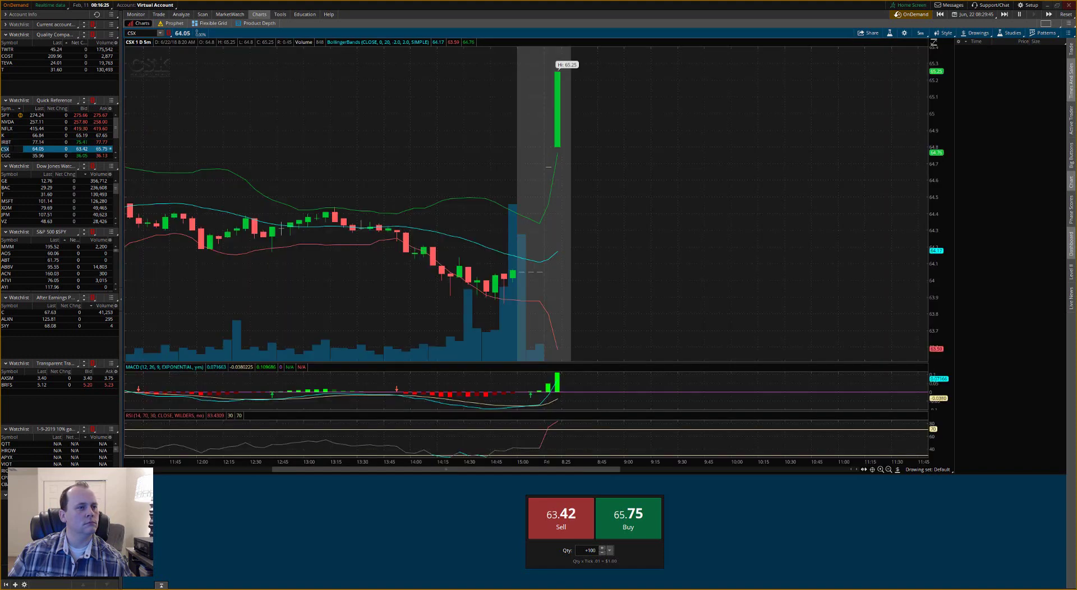
click(12, 156)
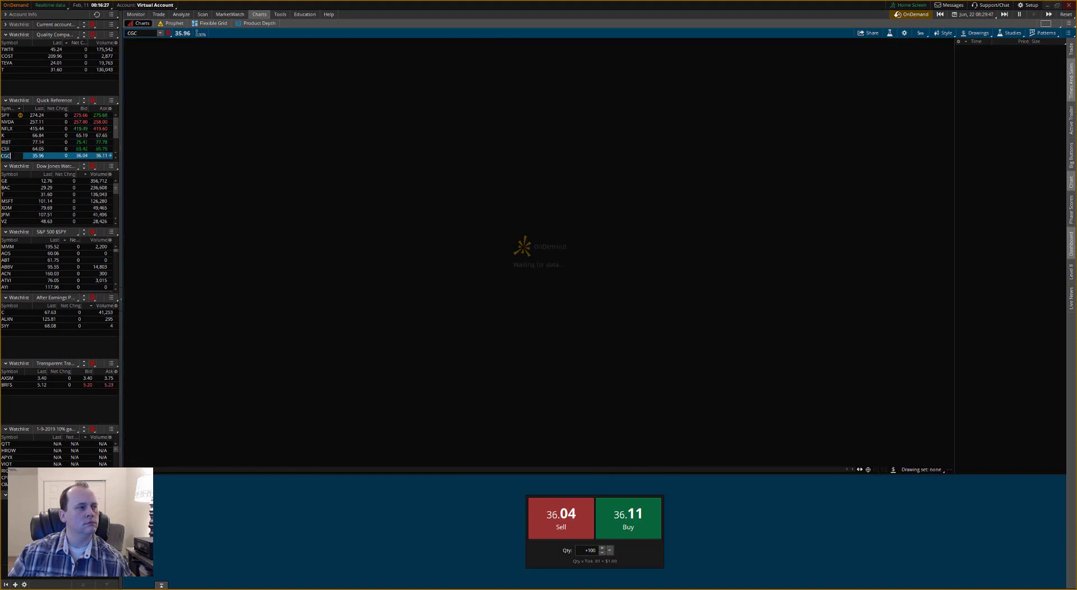
- Load NVDA as the active symbol and expand its 29 JUN 18 weekly option chain for trading
click(13, 122)
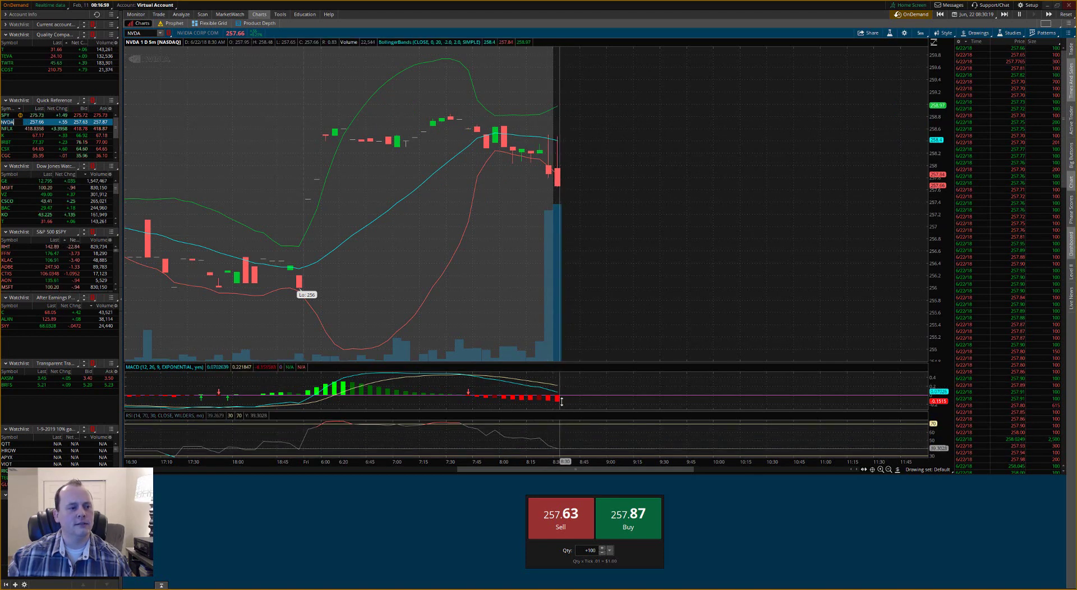
click(159, 14)
click(262, 15)
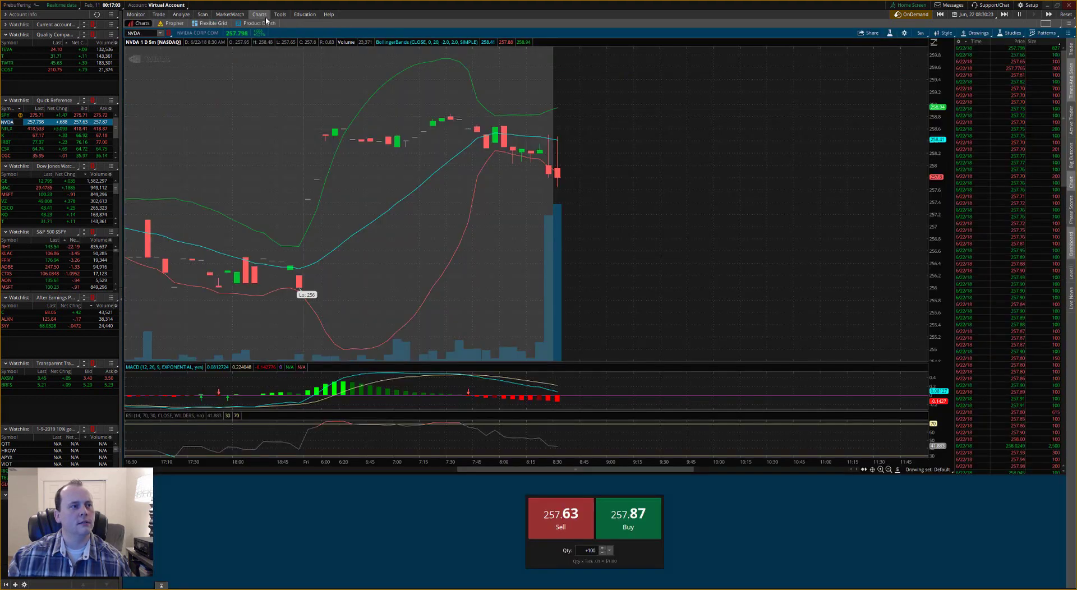
click(159, 15)
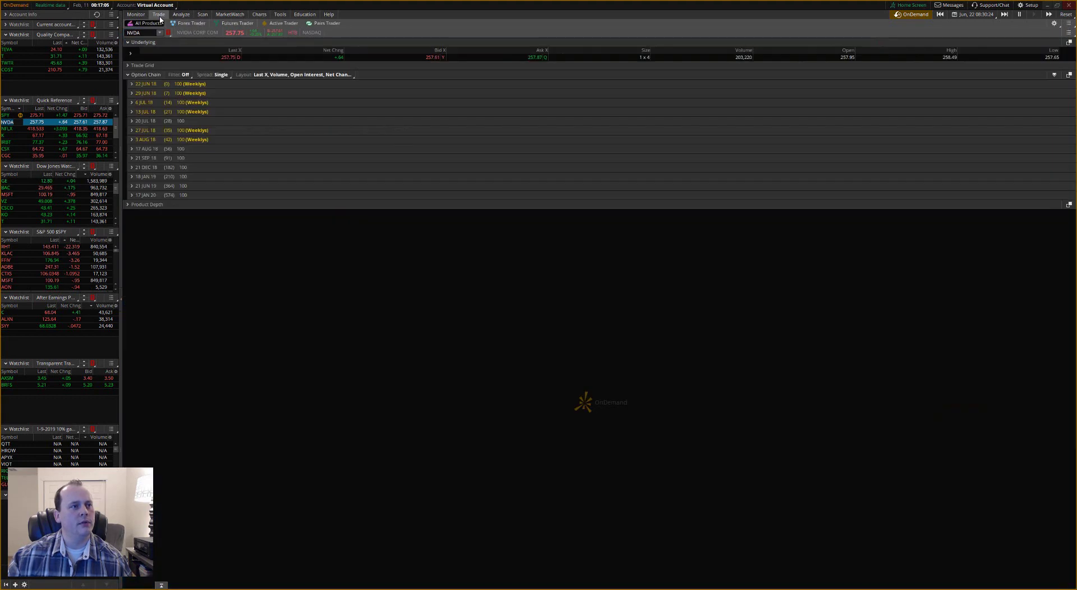
click(147, 93)
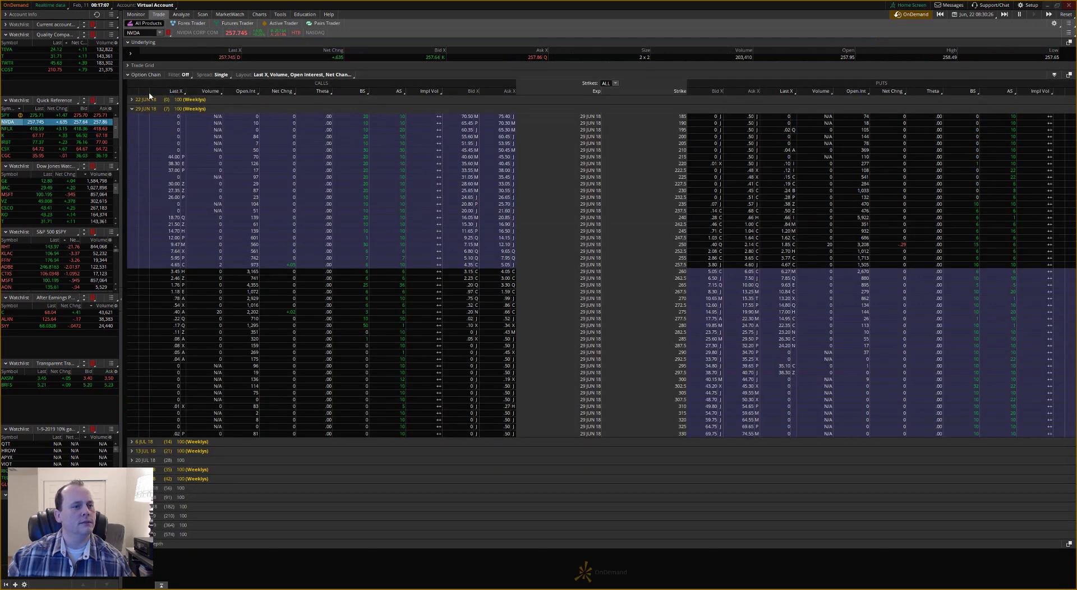
- Buy one NVDA 29 JUN 18 257.5 put at a 4.60 limit and send the virtual order
click(746, 265)
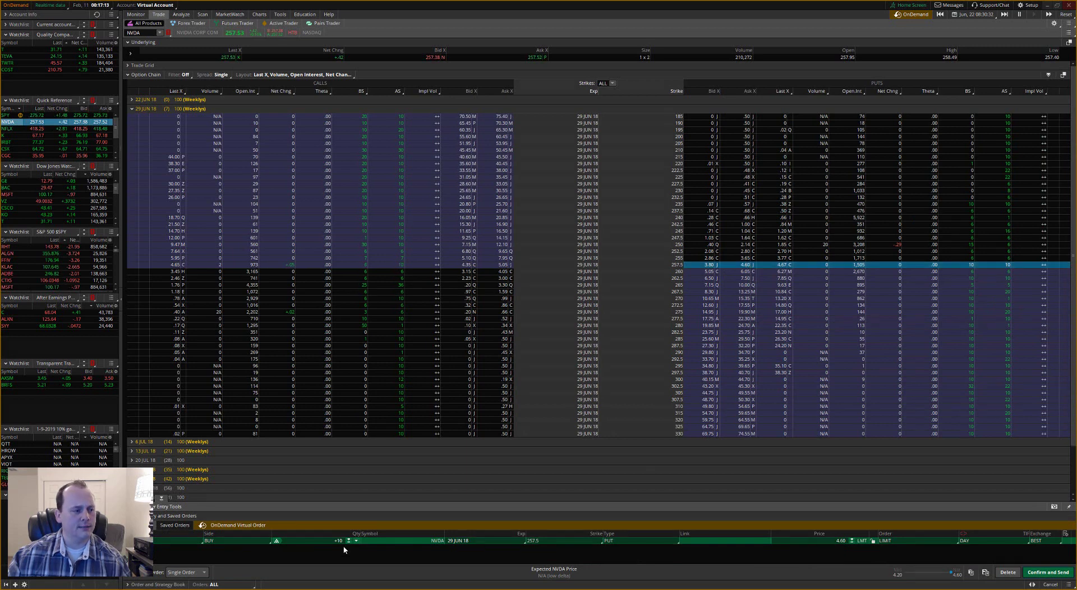
click(348, 543)
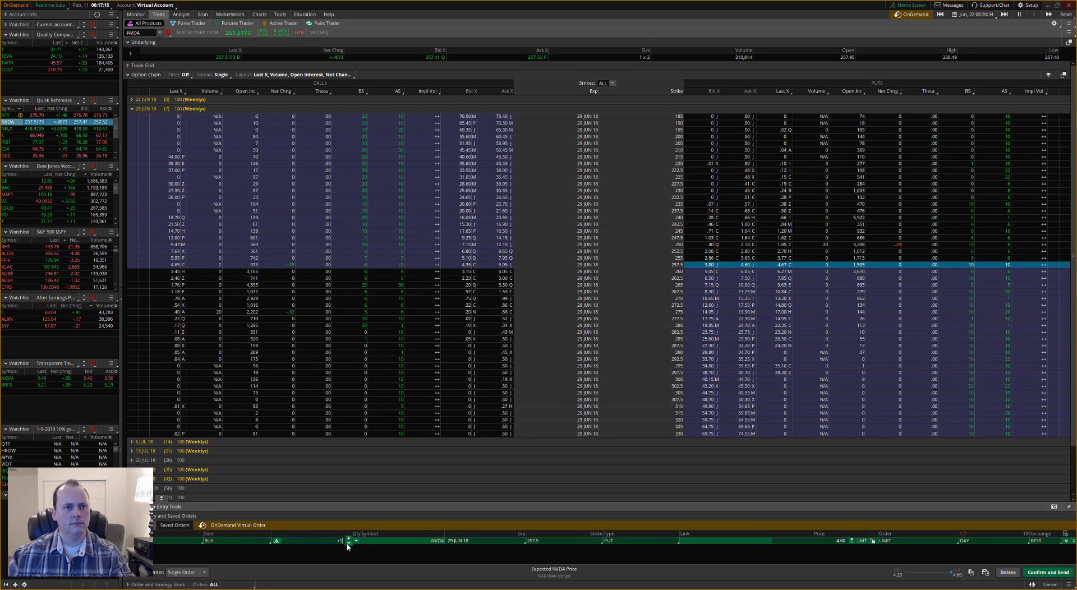
click(1050, 573)
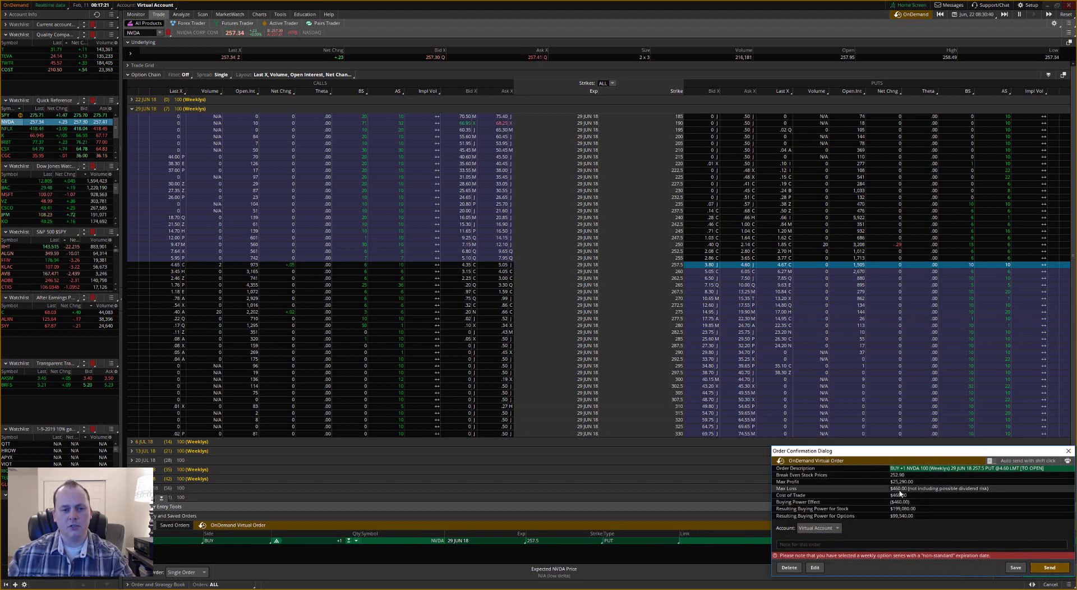
click(1050, 567)
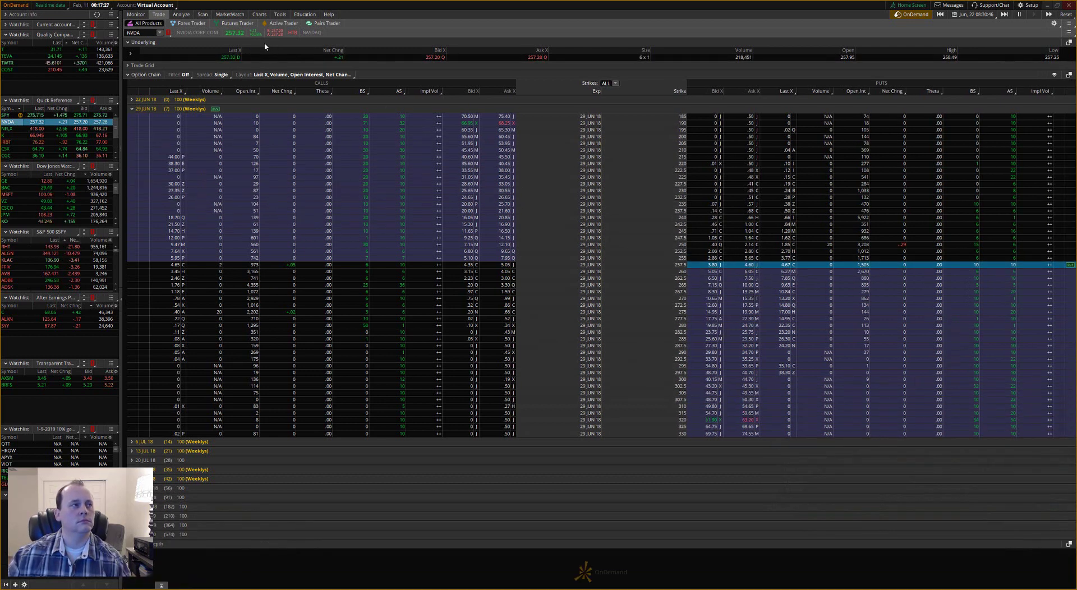
- Check the NVDA chart and option chain, and view the trades behind the open NVDA position
click(259, 14)
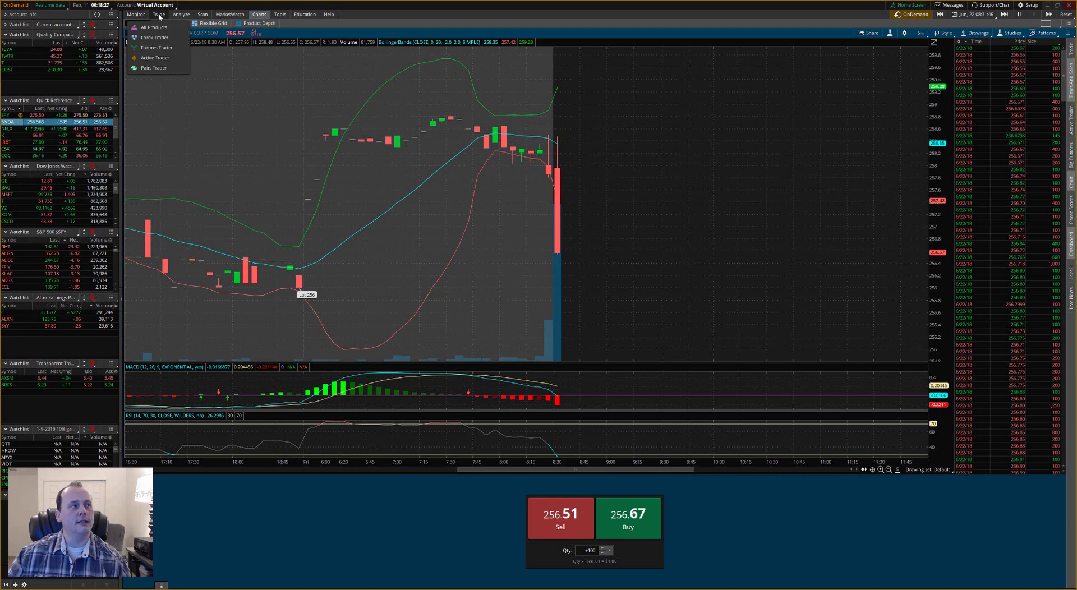
click(169, 25)
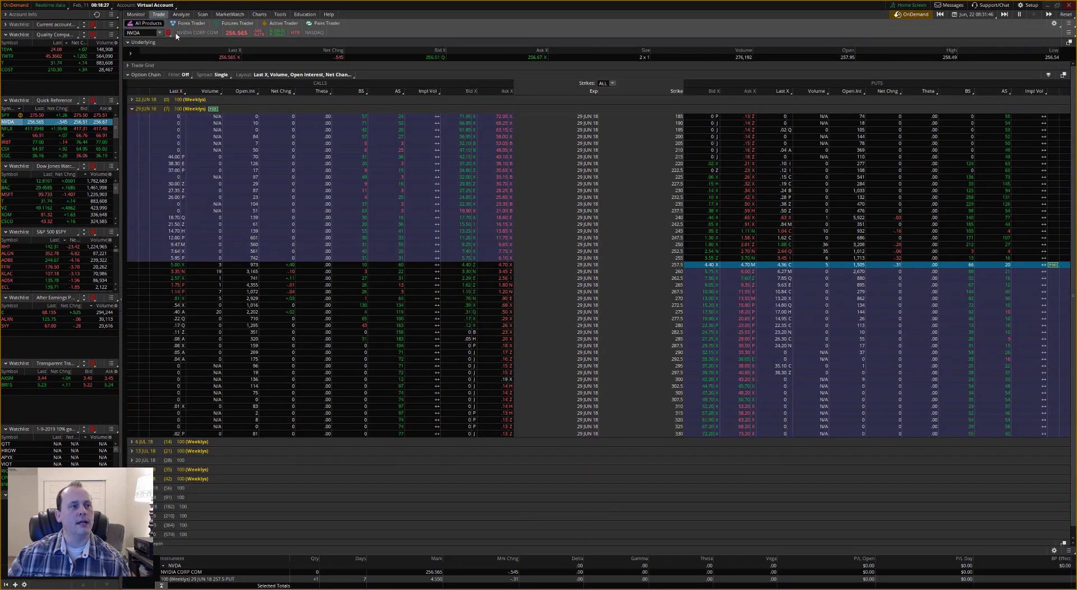
click(136, 14)
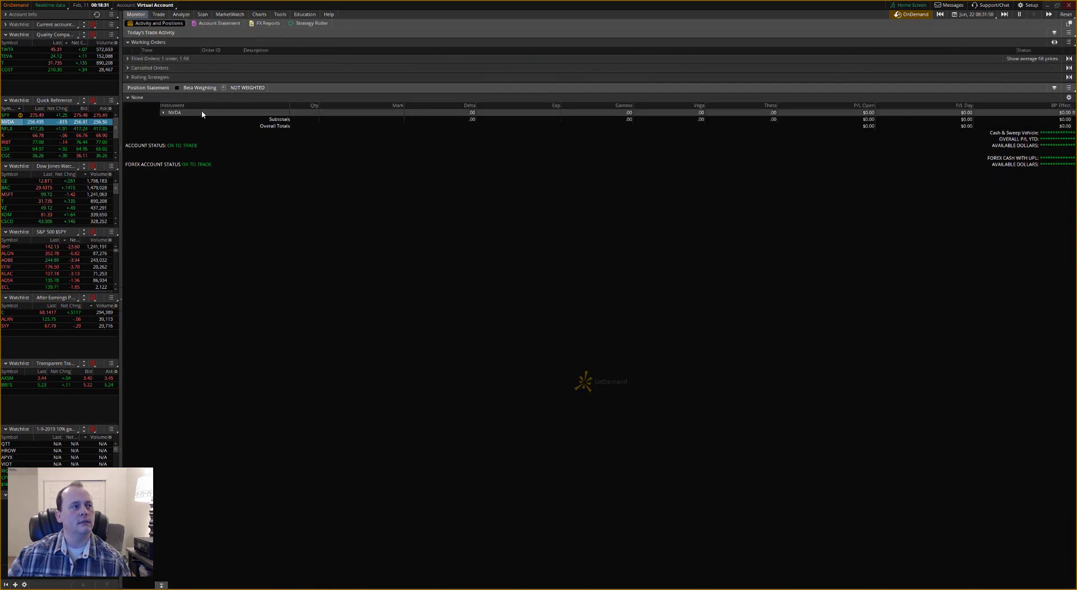
right_click(202, 114)
mouse_move(245, 123)
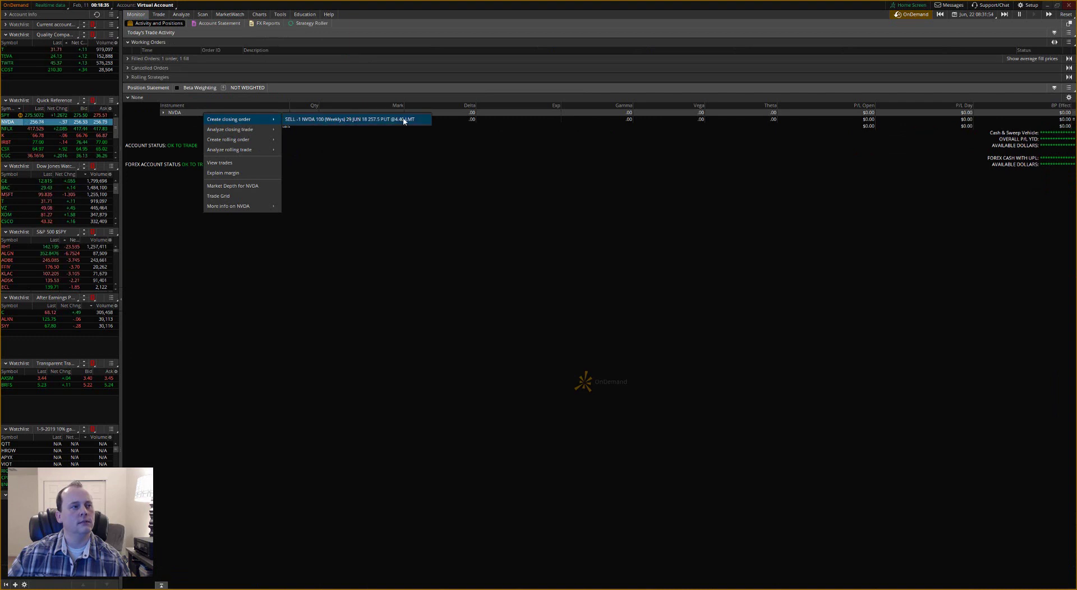
click(236, 164)
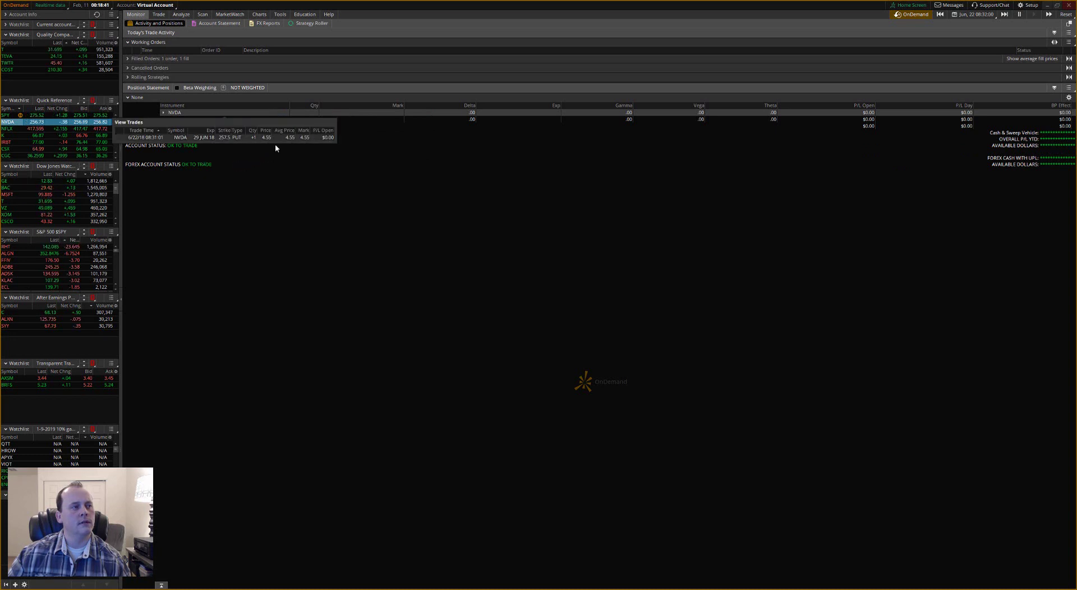
click(325, 158)
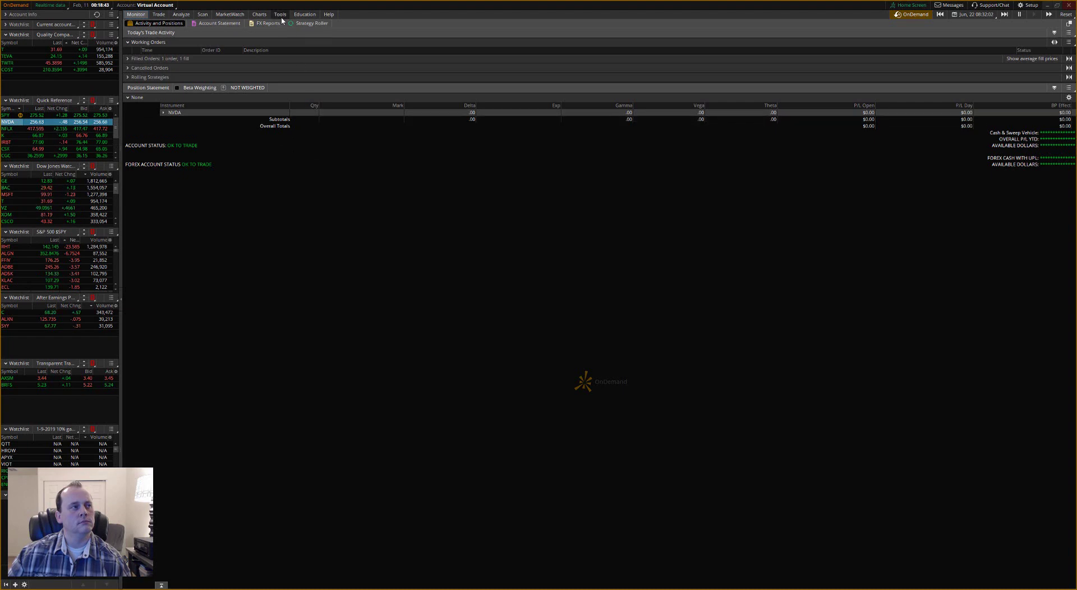
- Recheck the NVDA chart and examine the closing-order choices for the NVDA position in the position statement
click(264, 18)
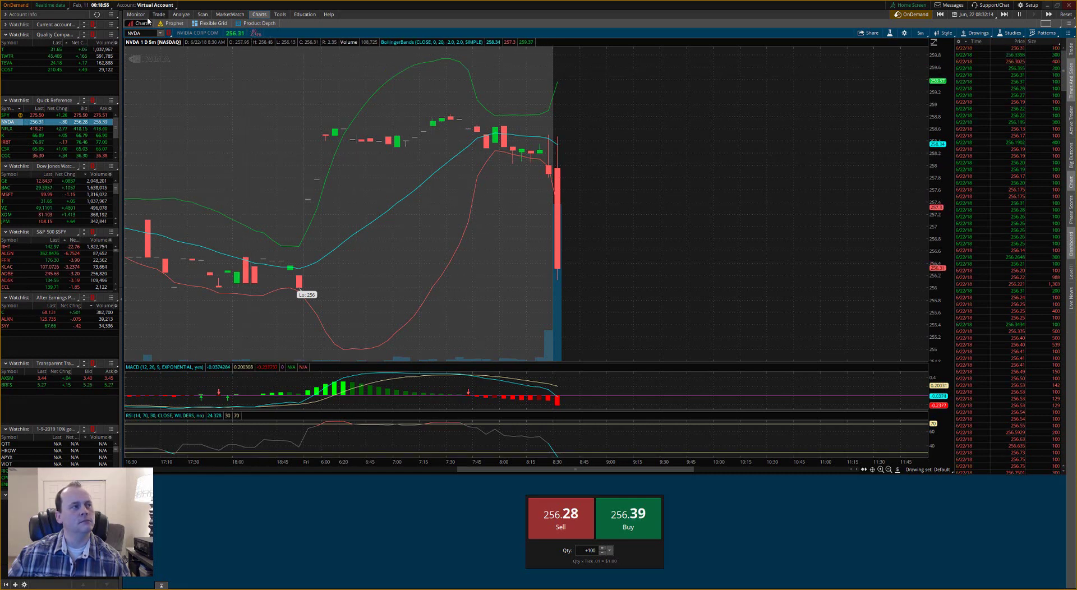
mouse_move(139, 15)
click(162, 60)
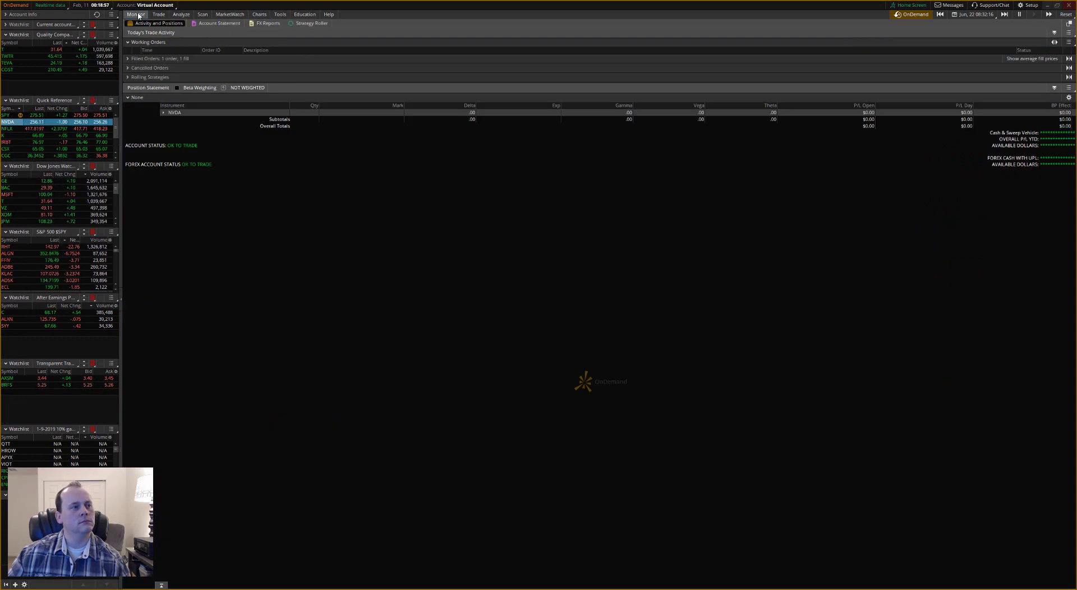
right_click(197, 112)
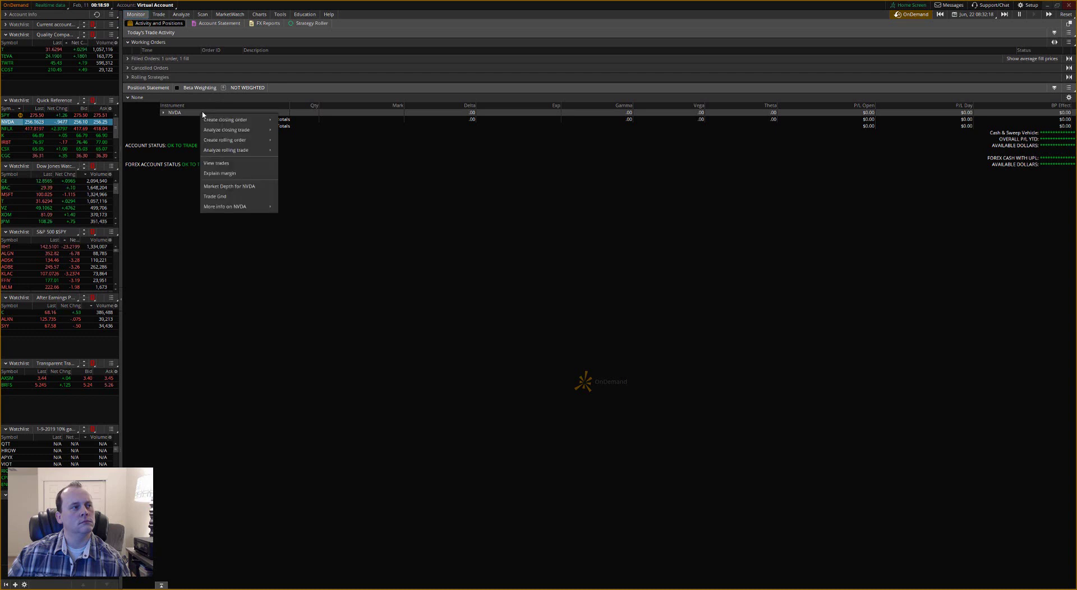
mouse_move(219, 121)
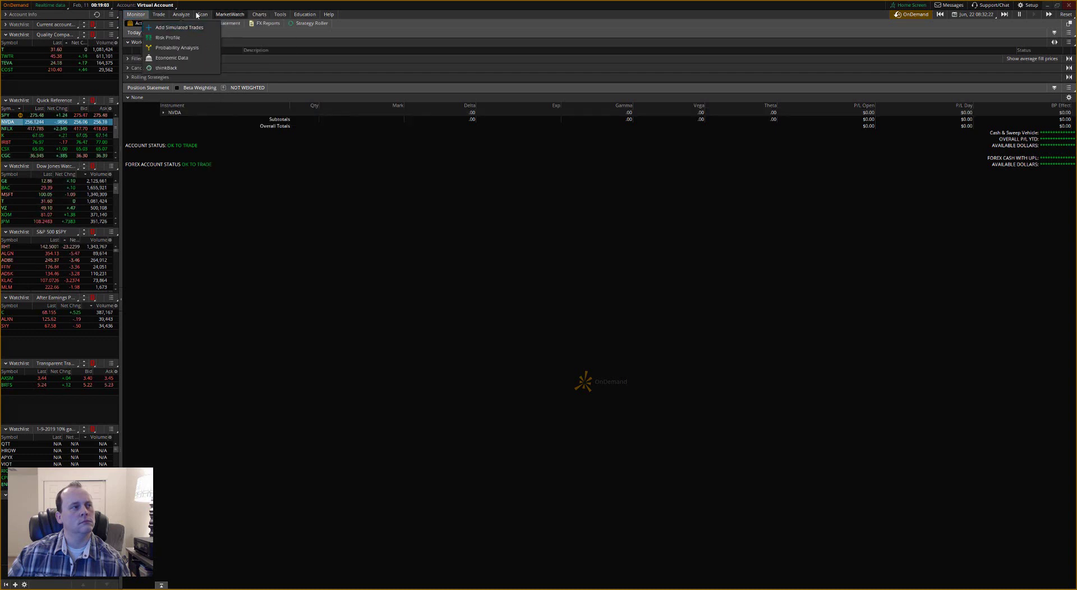
- Create a single sell order for the NVDA 29 JUN 18 257.5 put from the option chain
click(159, 15)
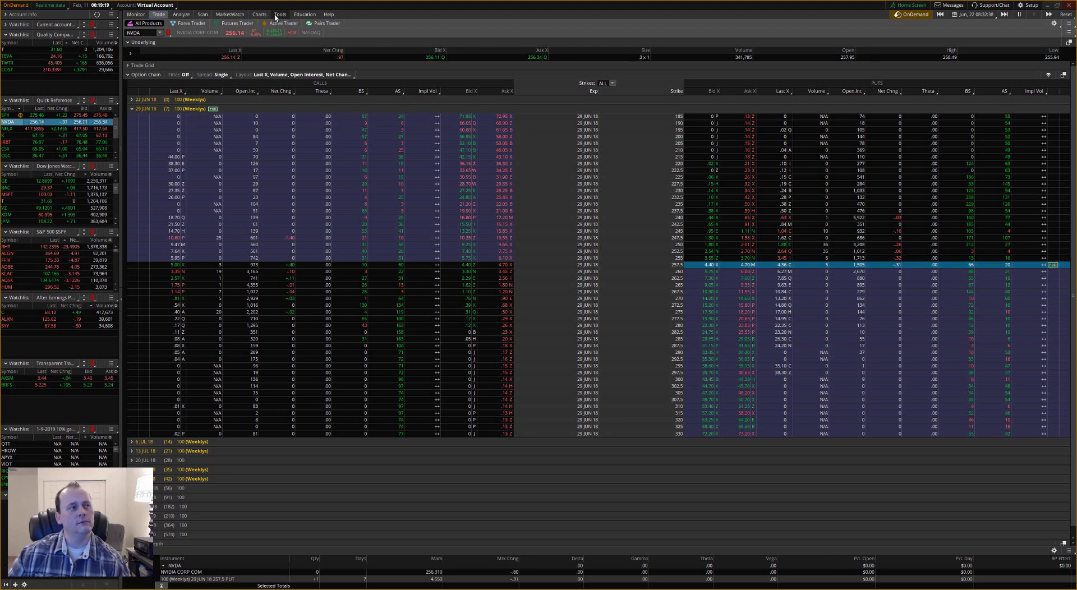
mouse_move(264, 17)
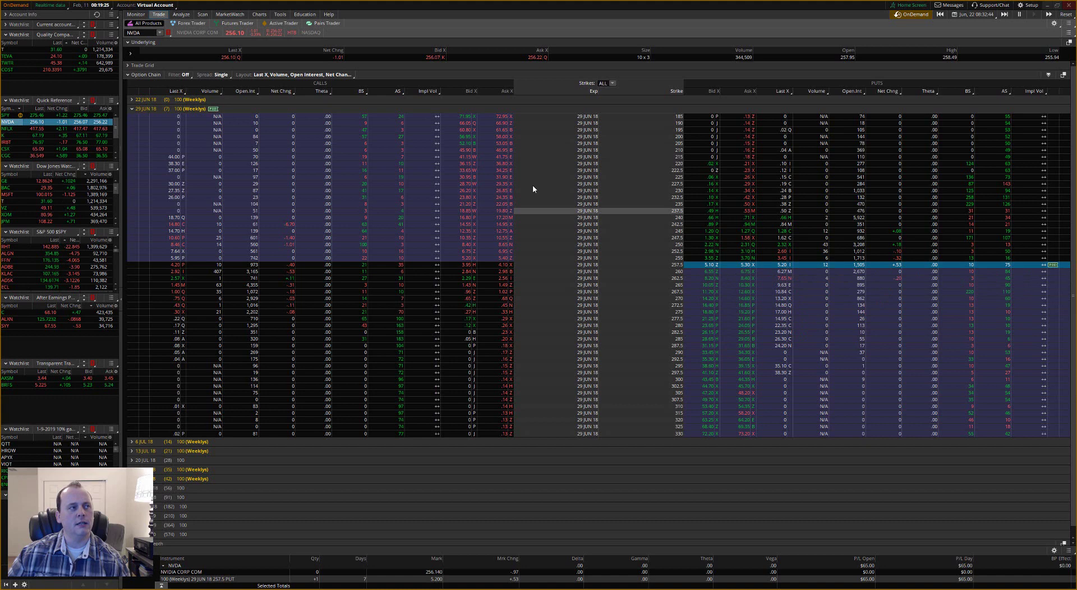
mouse_move(135, 15)
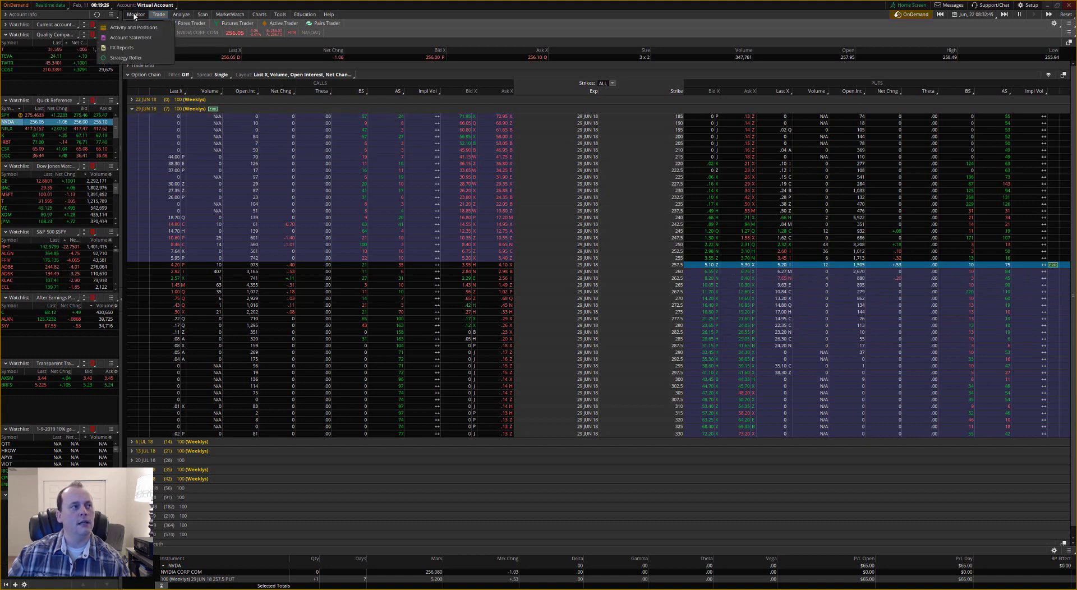
right_click(704, 269)
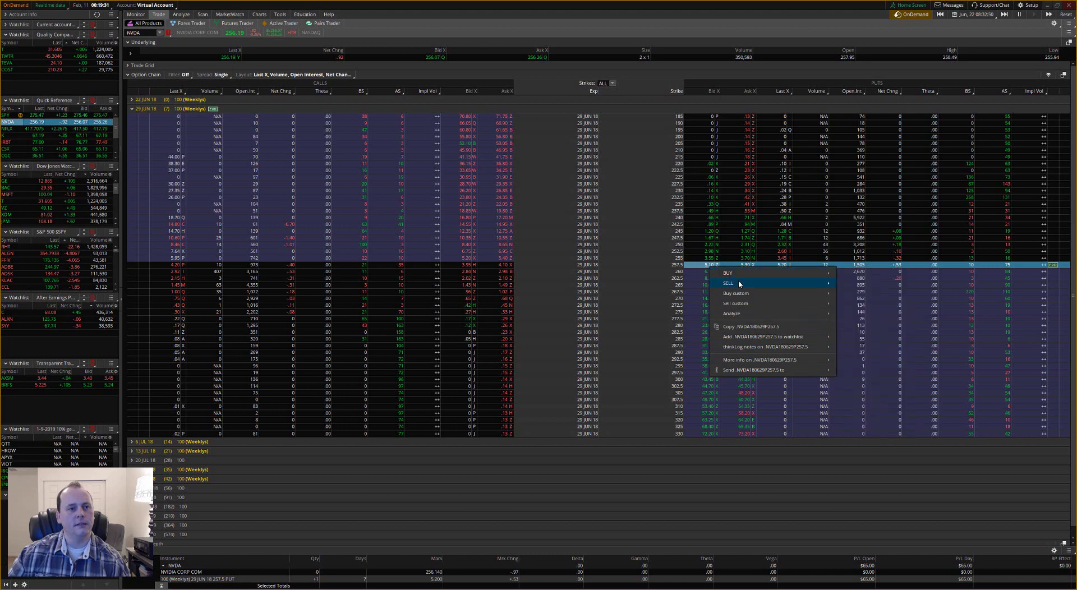
mouse_move(762, 284)
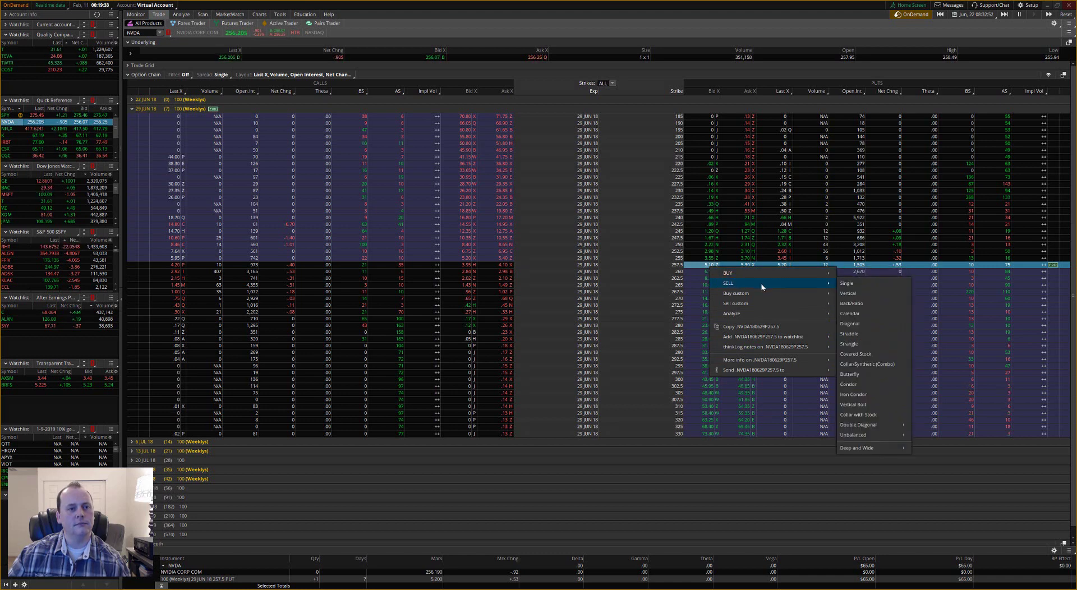
click(856, 283)
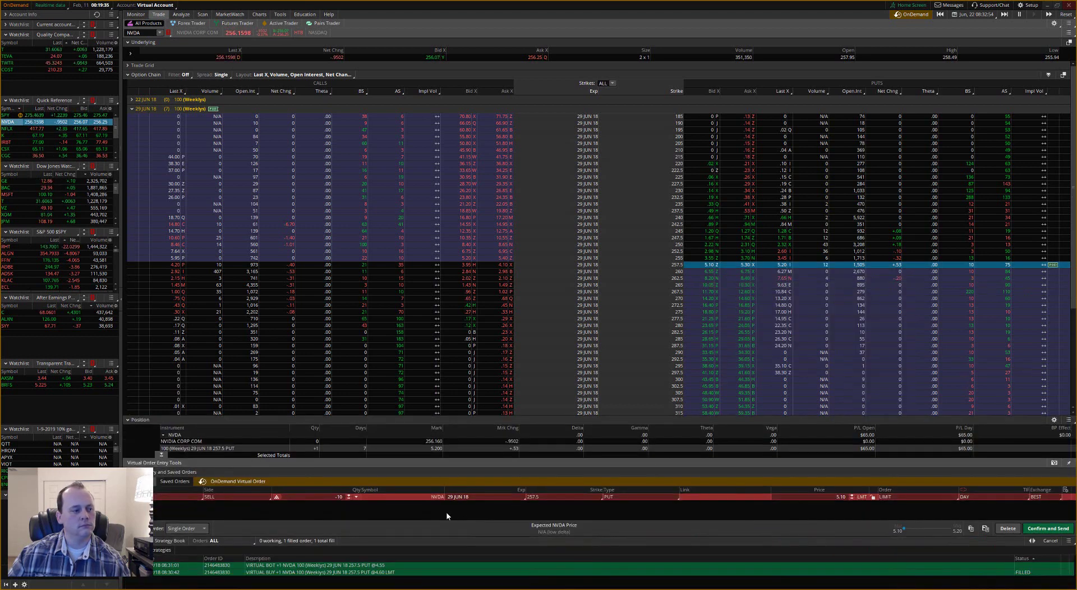
- Set the put sell order's quantity to 1 and send the virtual order at the 5.10 limit
click(337, 496)
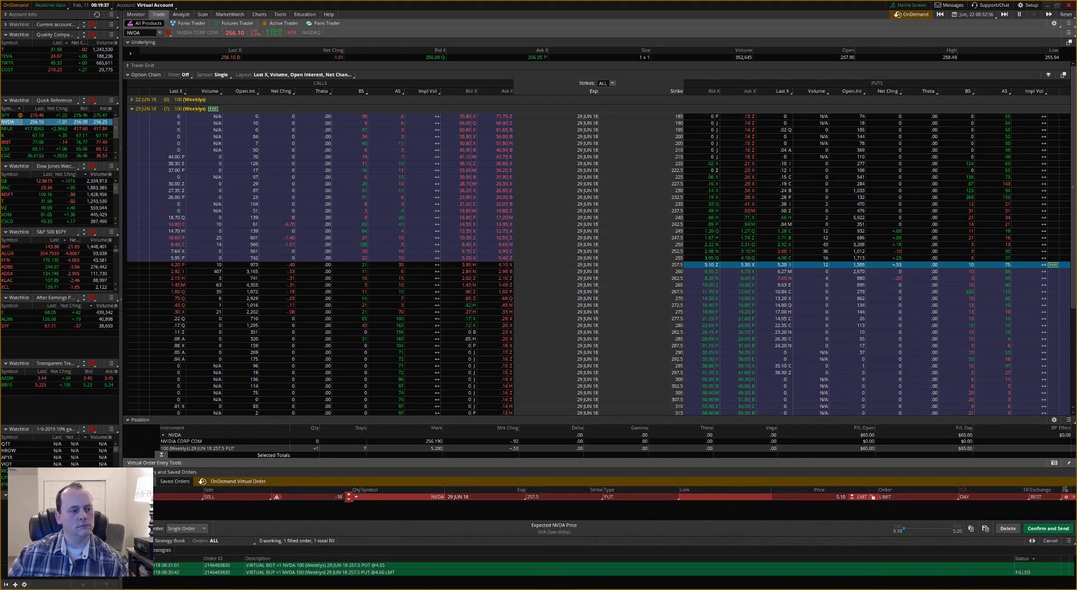
text(1)
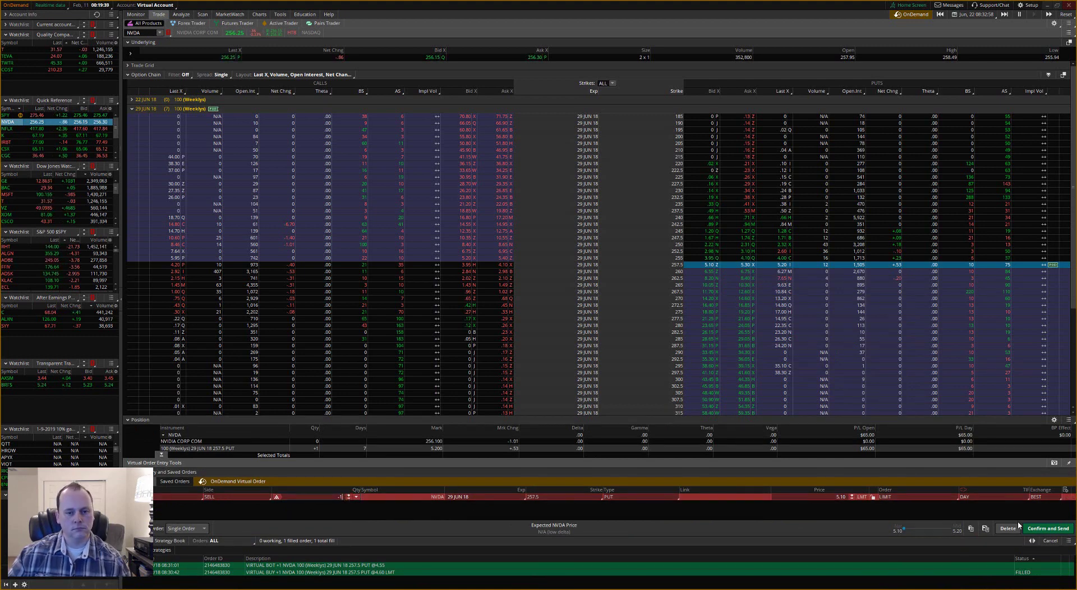
click(1044, 528)
click(1043, 524)
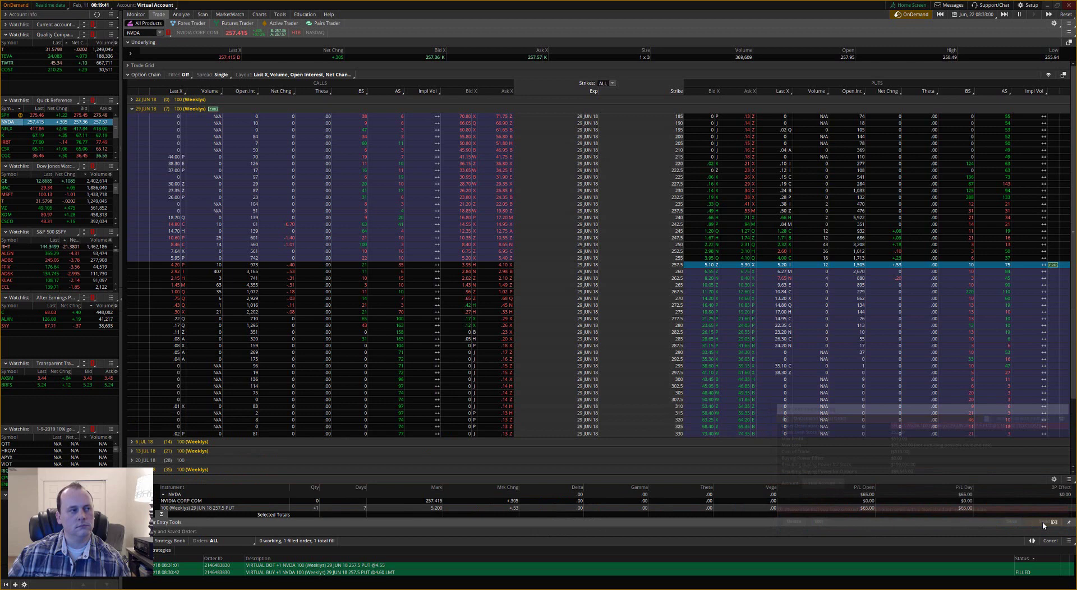
- Check the NVDA chart, then view the NVDA position details and the day's filled orders
click(260, 15)
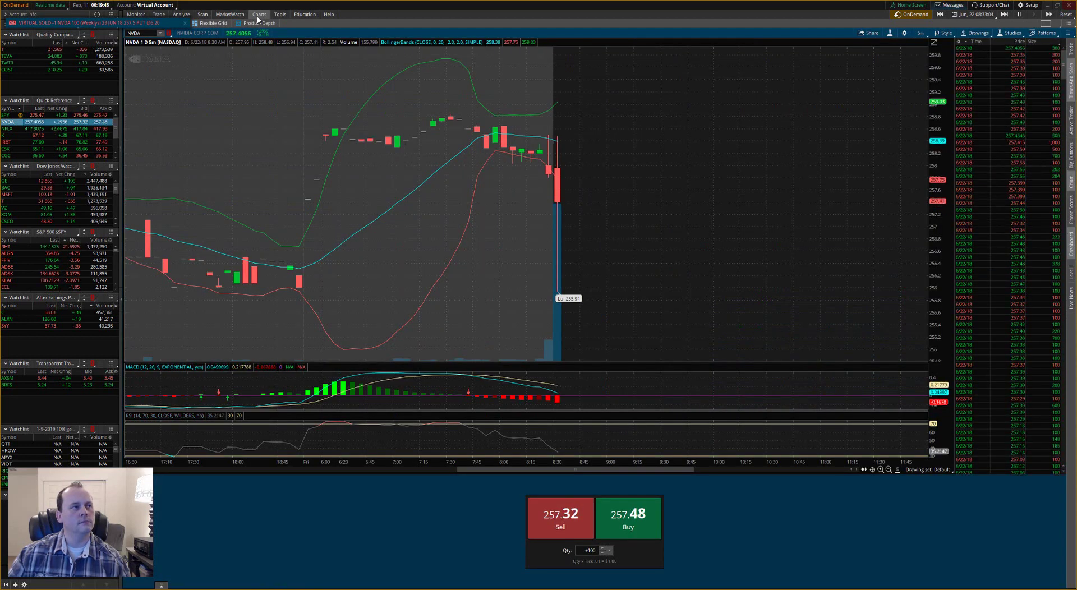
click(136, 14)
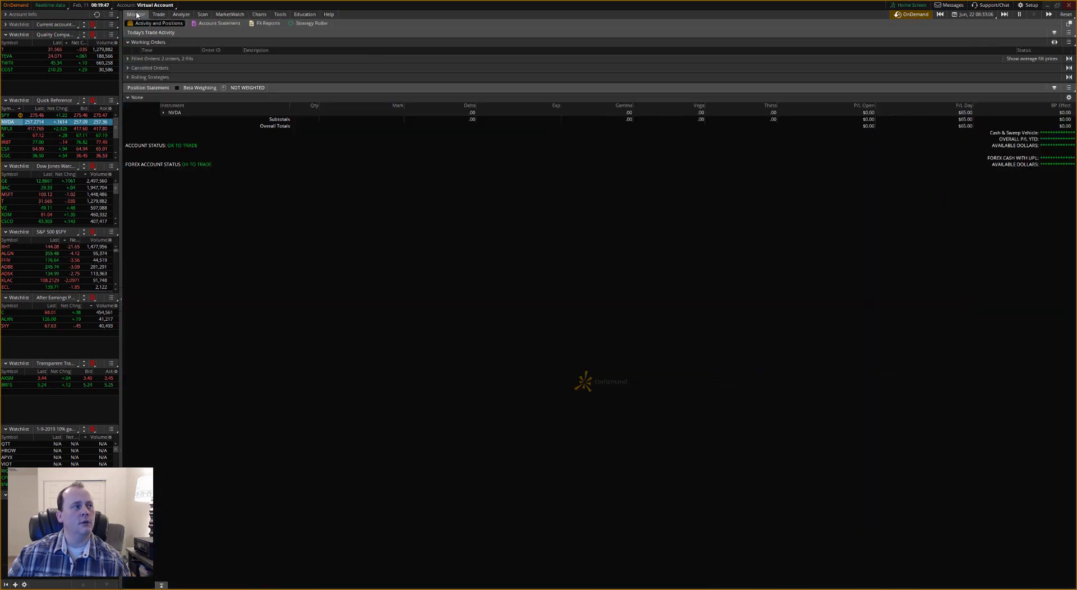
click(174, 112)
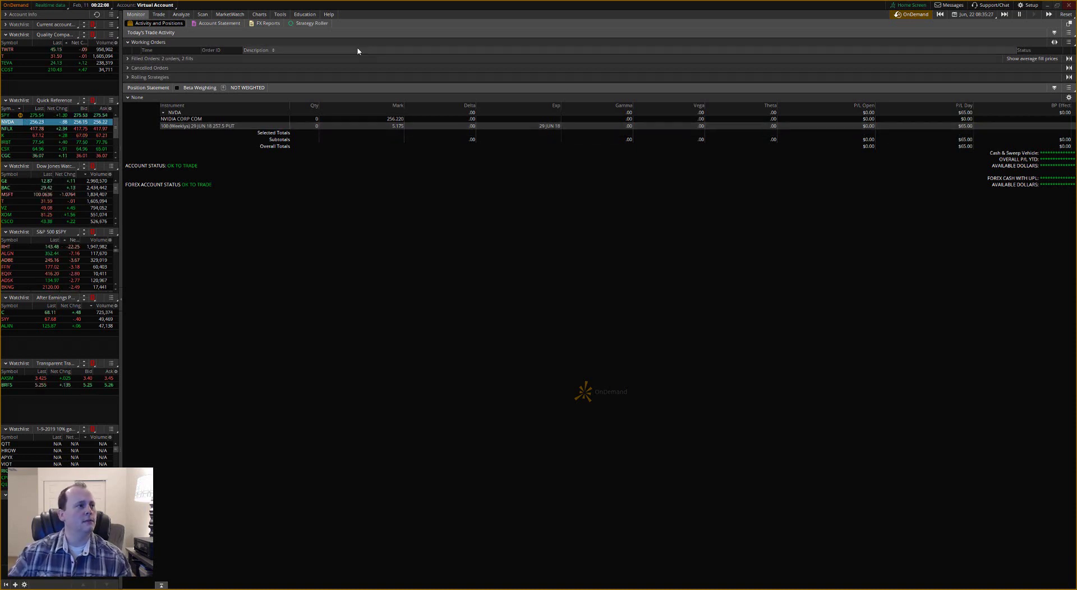
click(184, 59)
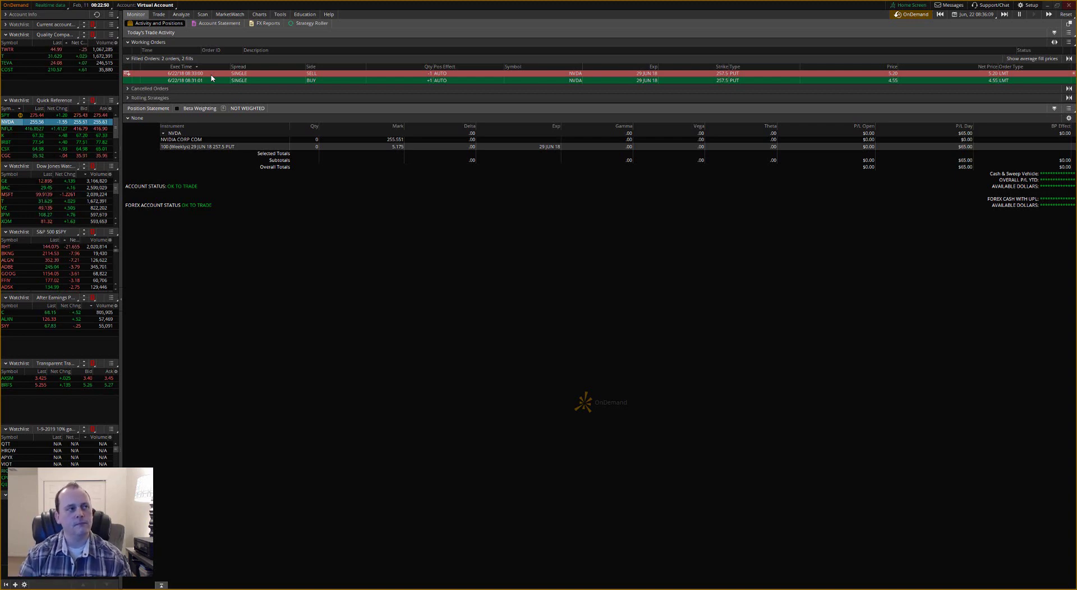
- Prepare a limit order from the NVDA chart to buy 100 shares and bring up its order confirmation for review
click(259, 14)
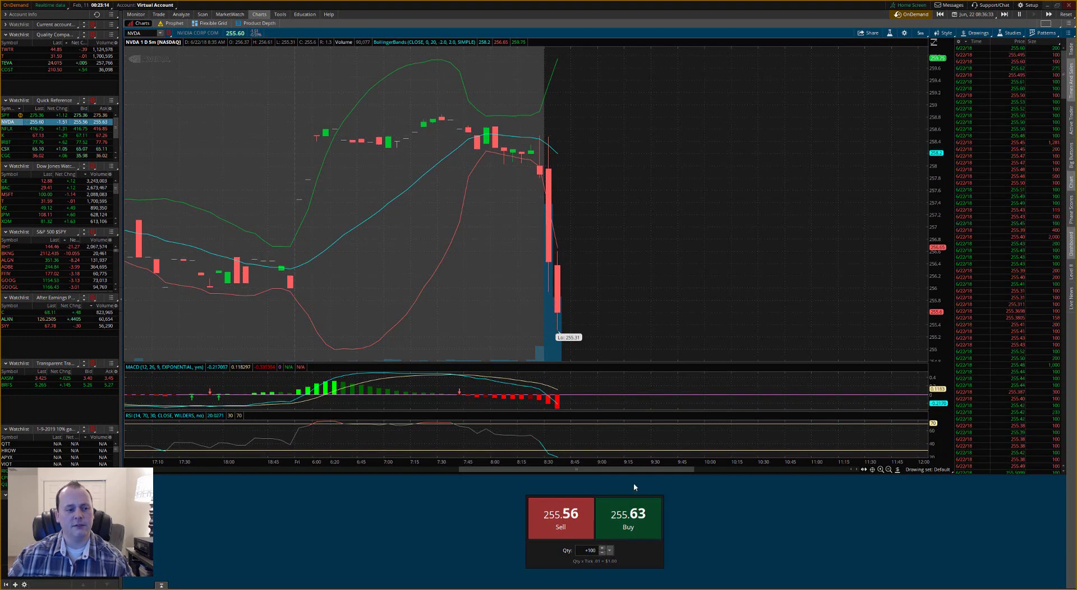
click(628, 519)
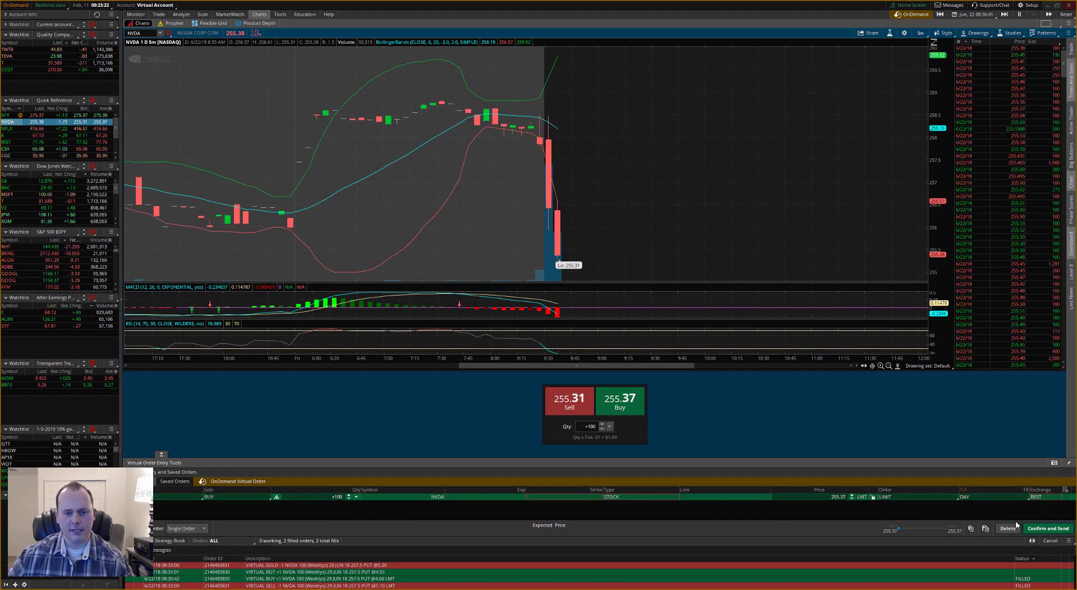
click(1047, 528)
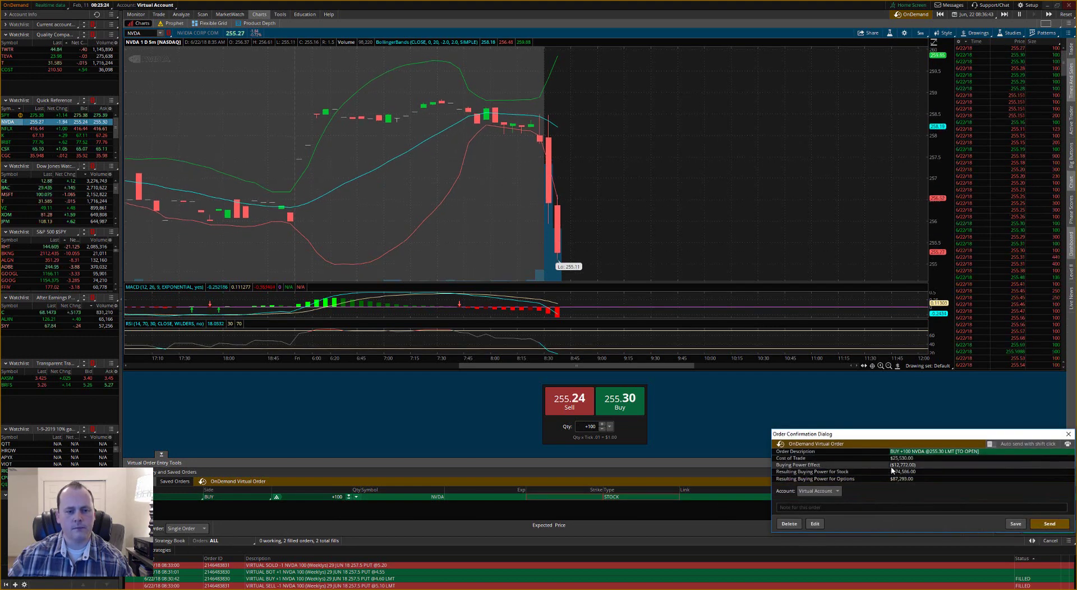